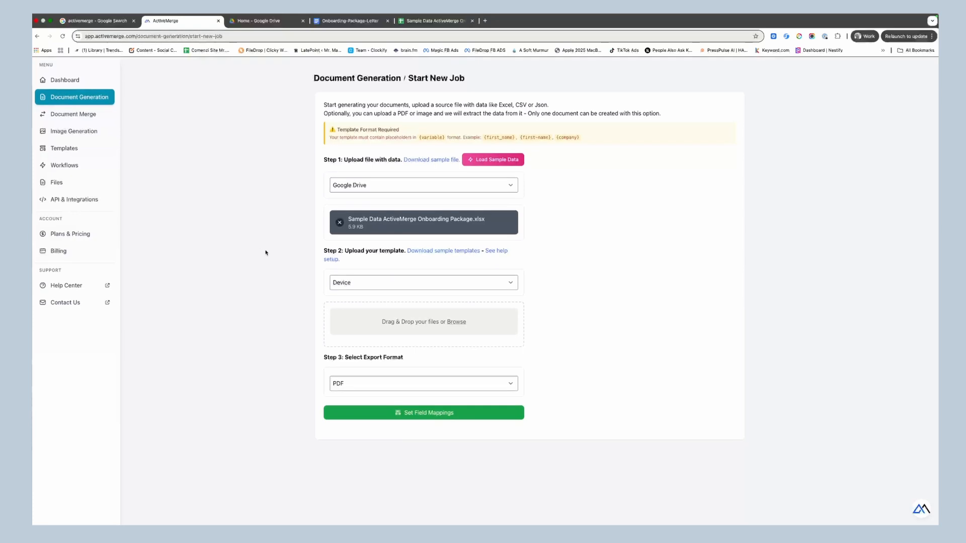
Switch the template source to Google Drive and select Onboarding-Package-Letter using the first Google account.
click(361, 284)
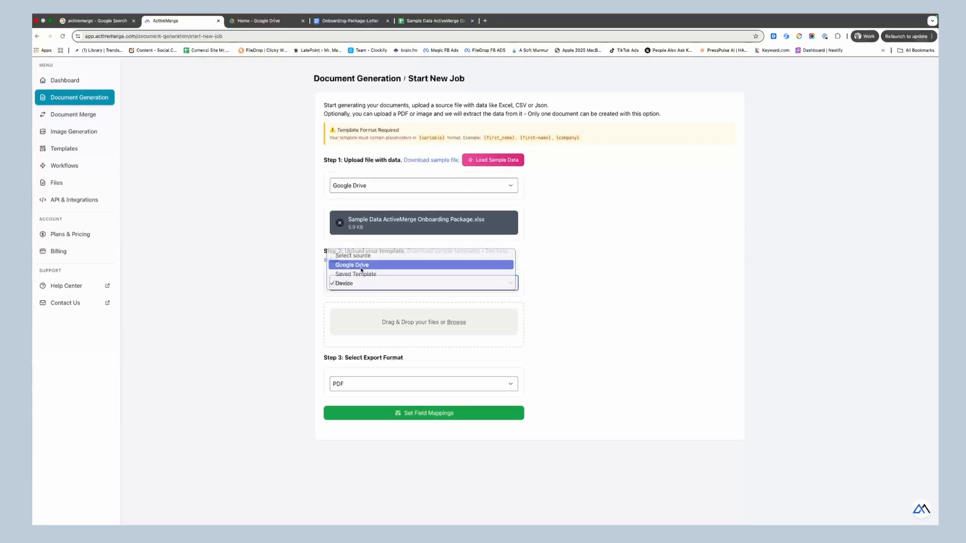
click(362, 268)
click(413, 331)
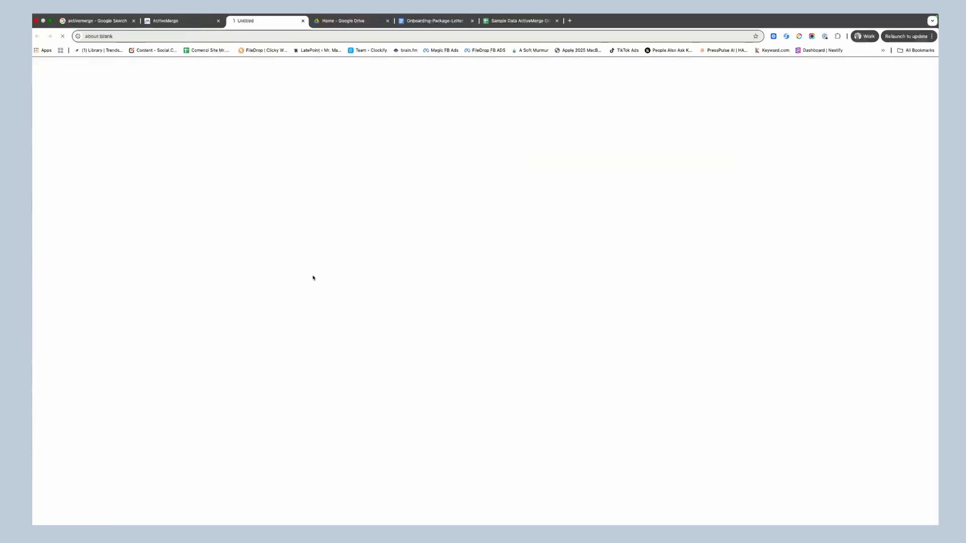
click(524, 231)
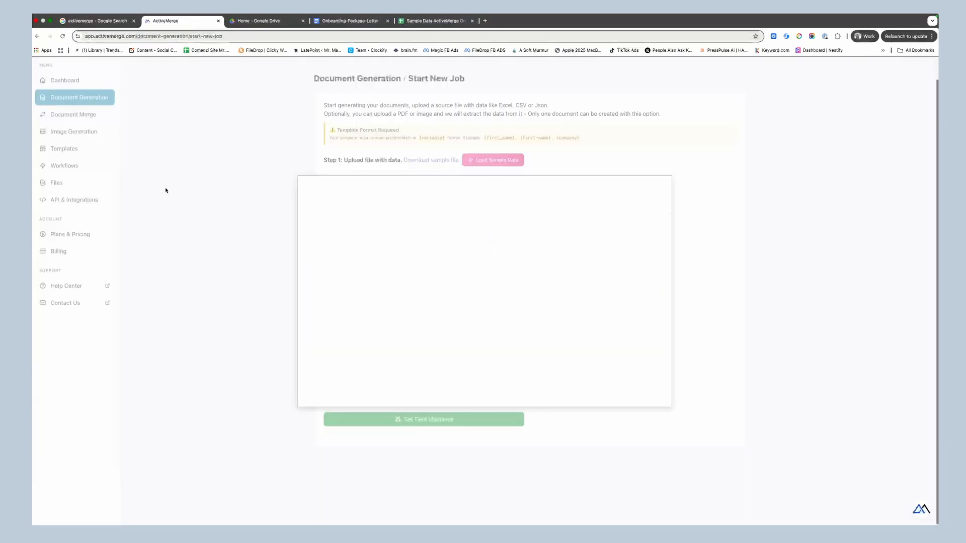
click(358, 271)
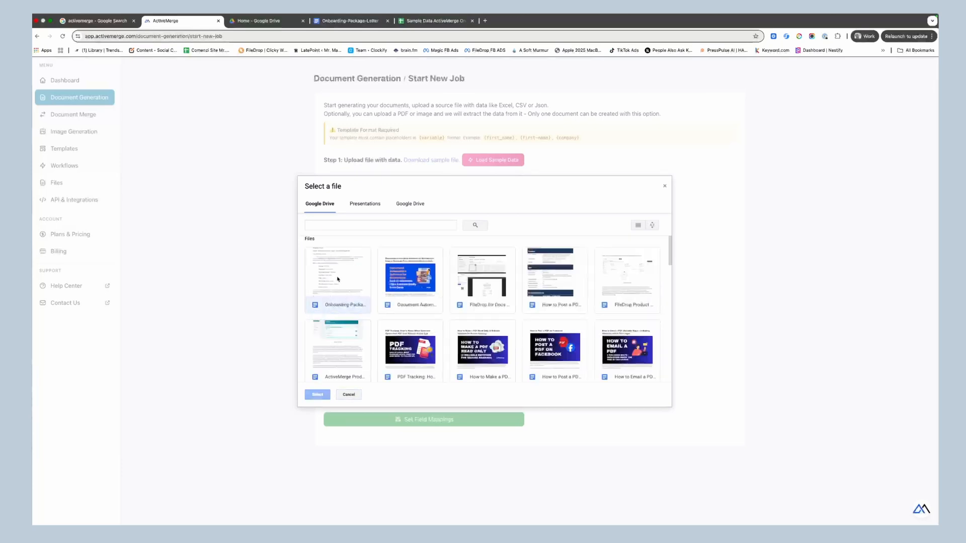
click(318, 396)
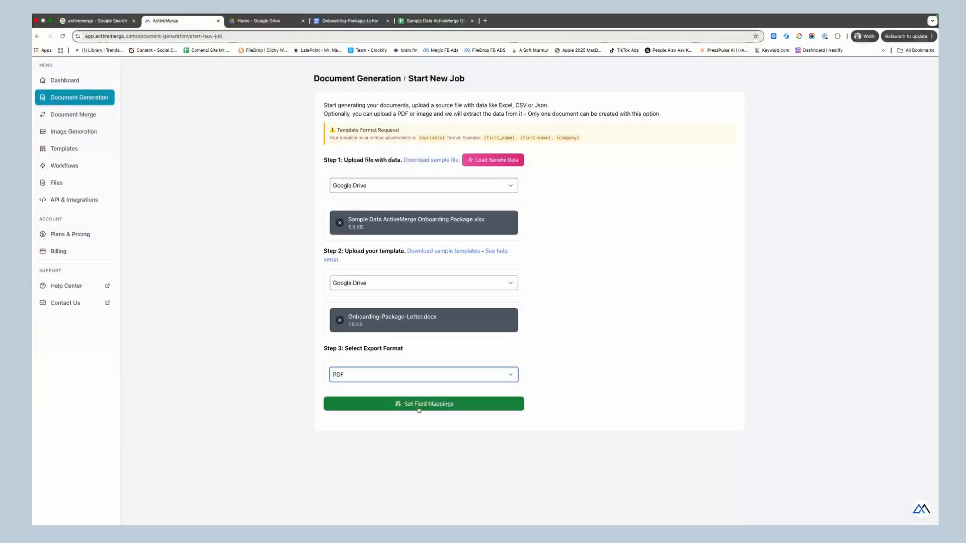
Validate the files and review the data preview and the eleven placeholder-to-column mappings.
click(418, 407)
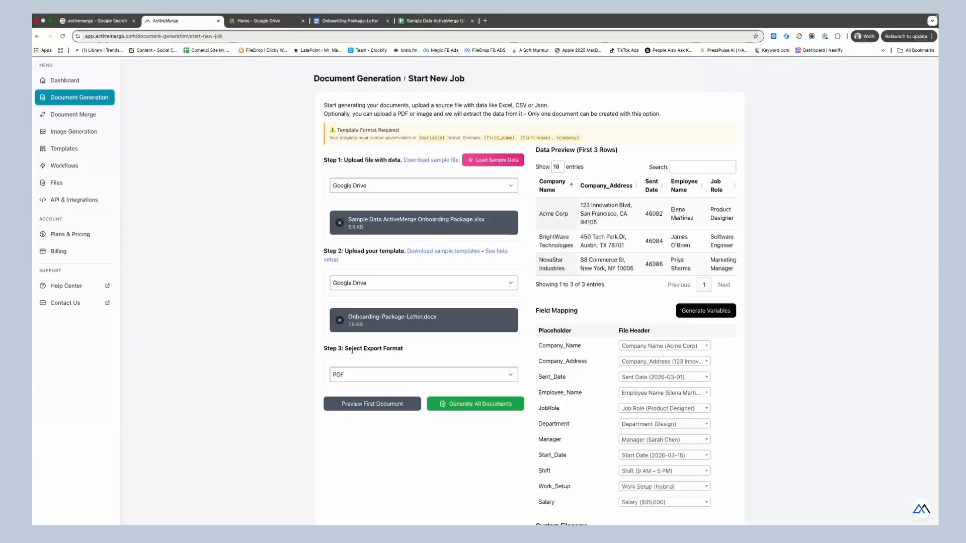
scroll(295, 318, down, 5)
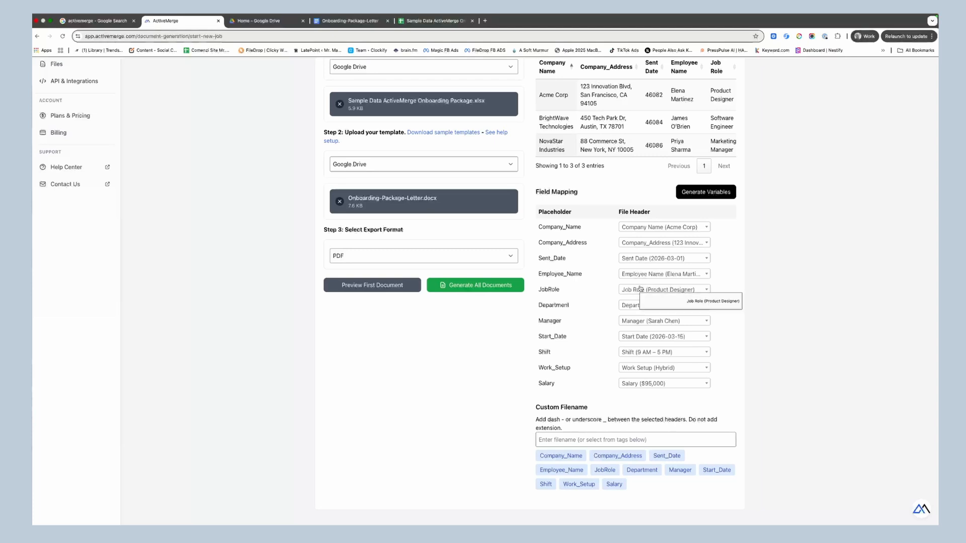
scroll(597, 304, up, 2)
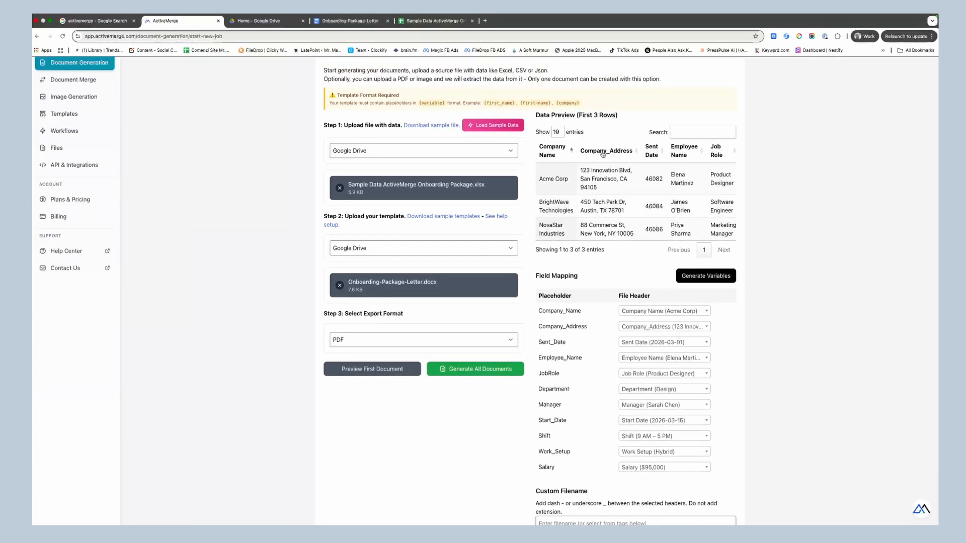
click(350, 21)
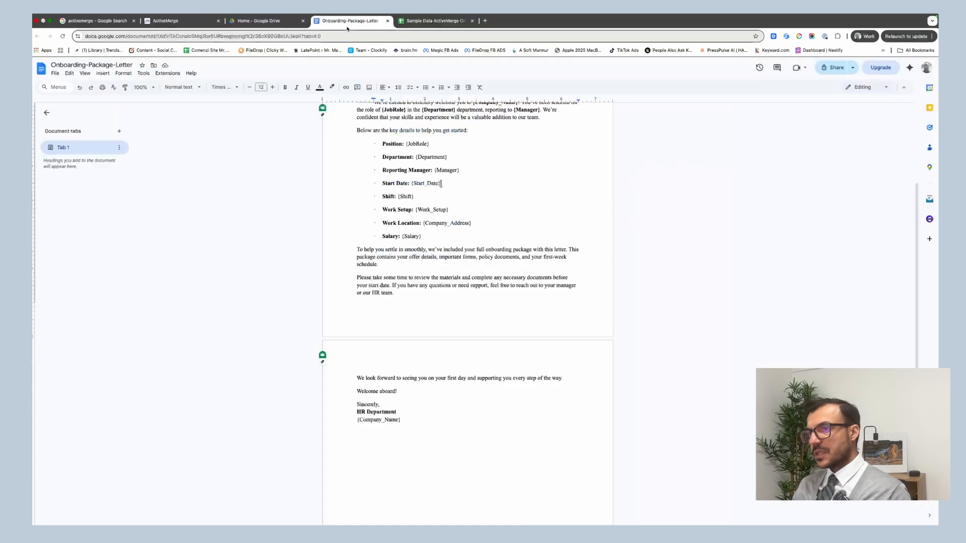
scroll(378, 153, up, 1)
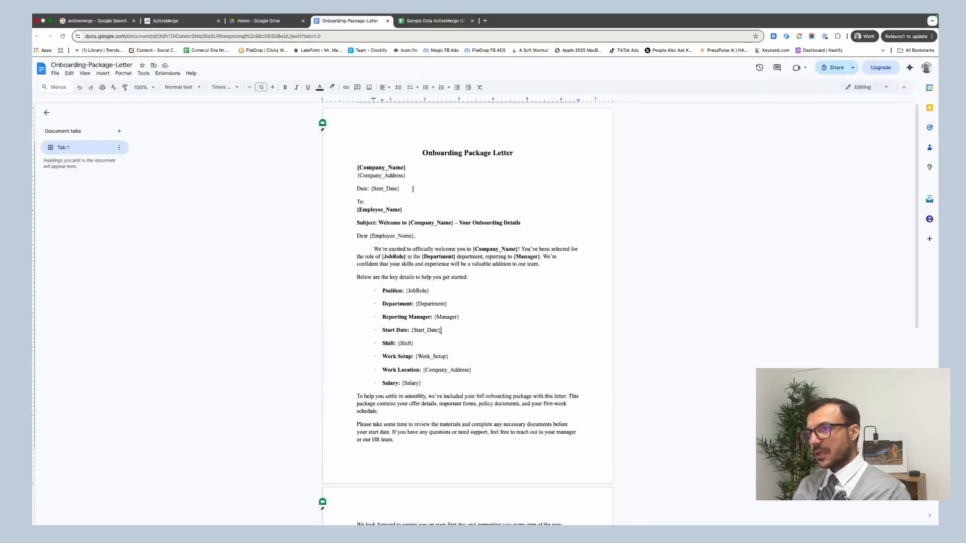
click(432, 22)
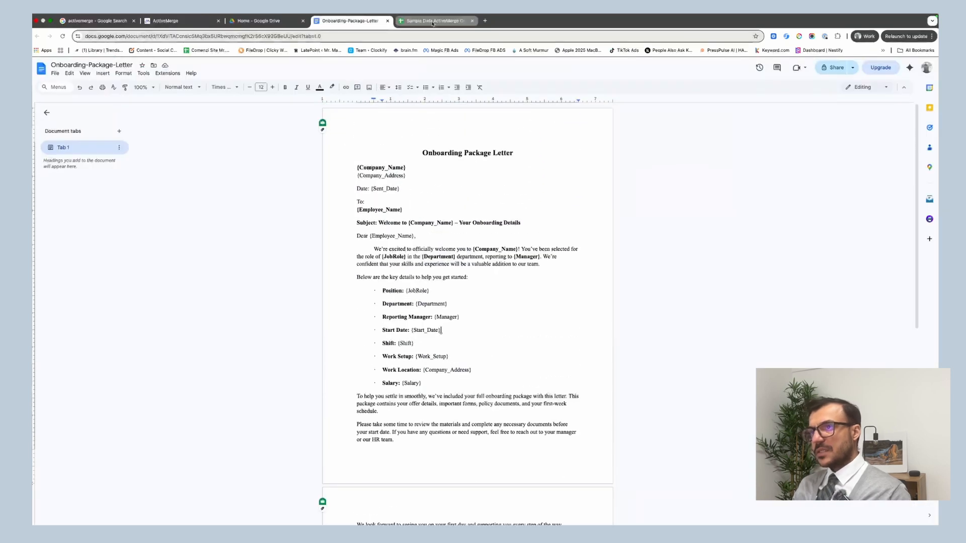
click(333, 21)
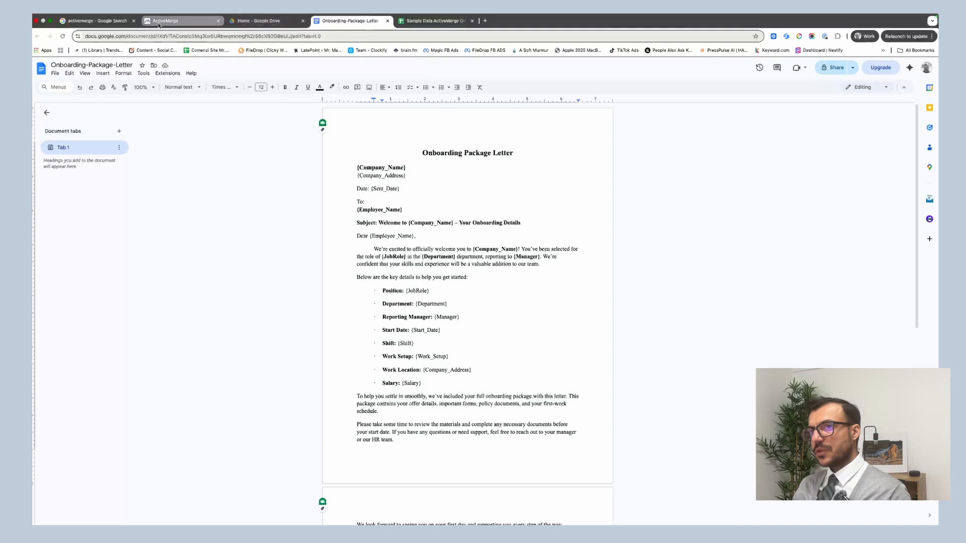
click(166, 21)
scroll(696, 279, down, 1)
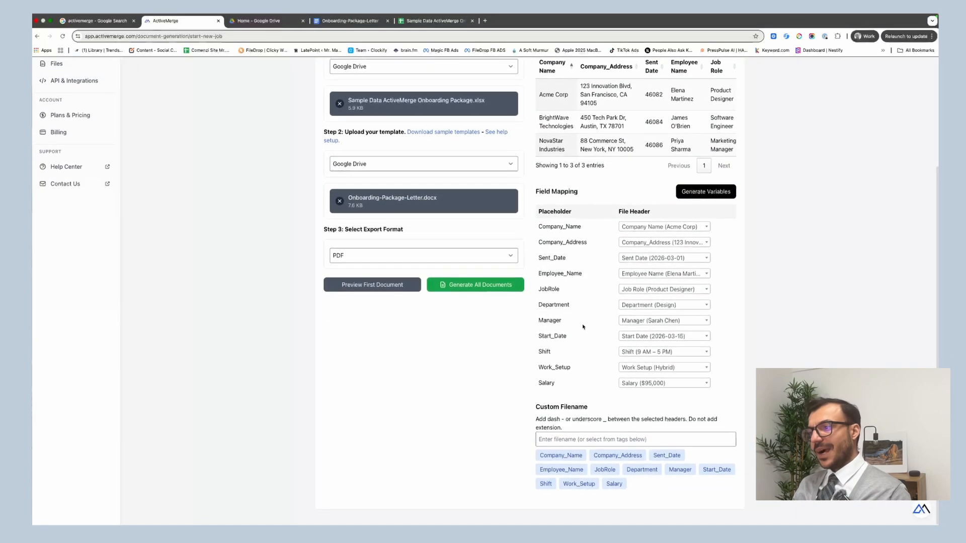
Set the custom filename to {Company_Name}_{Employee_Name}_{Start_Date} and preview the first Acme Corp letter.
click(635, 323)
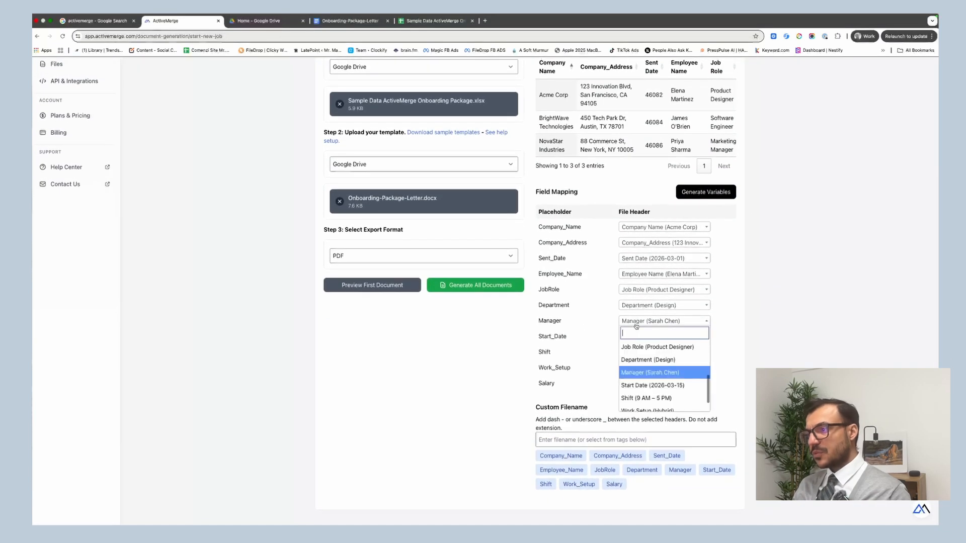
click(730, 345)
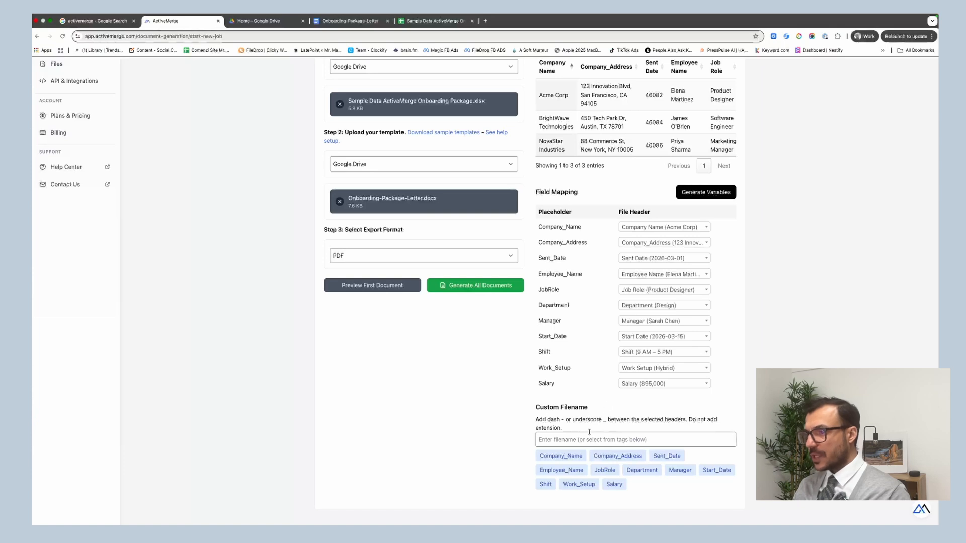
click(572, 454)
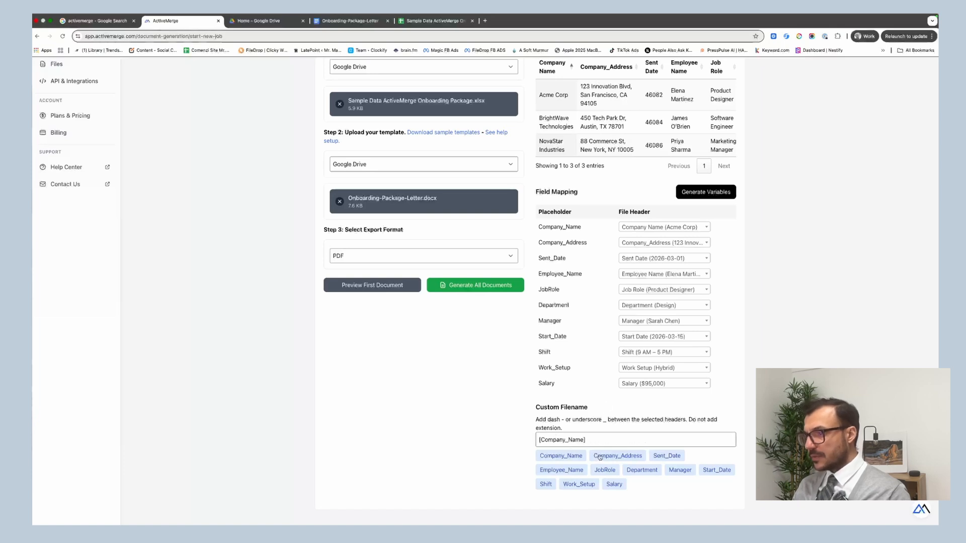
click(589, 440)
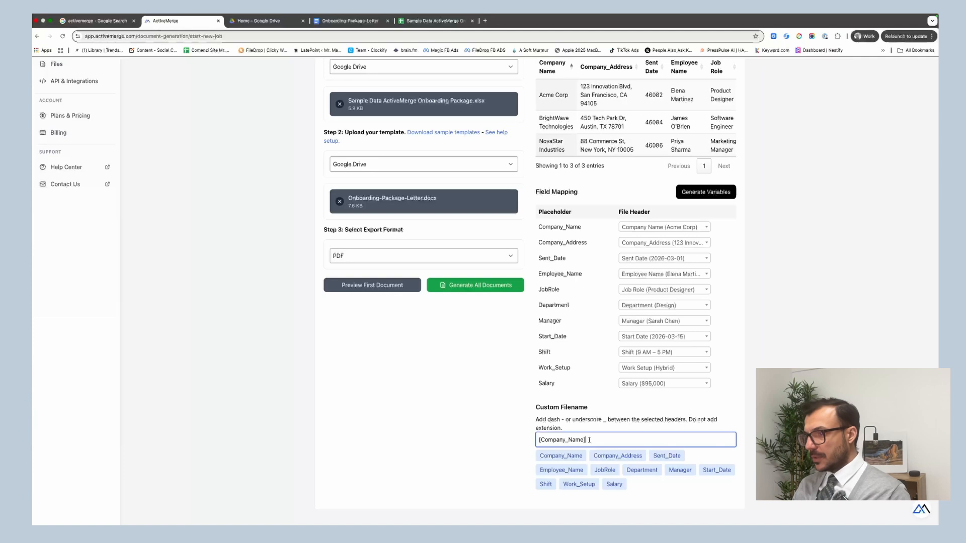
text(_)
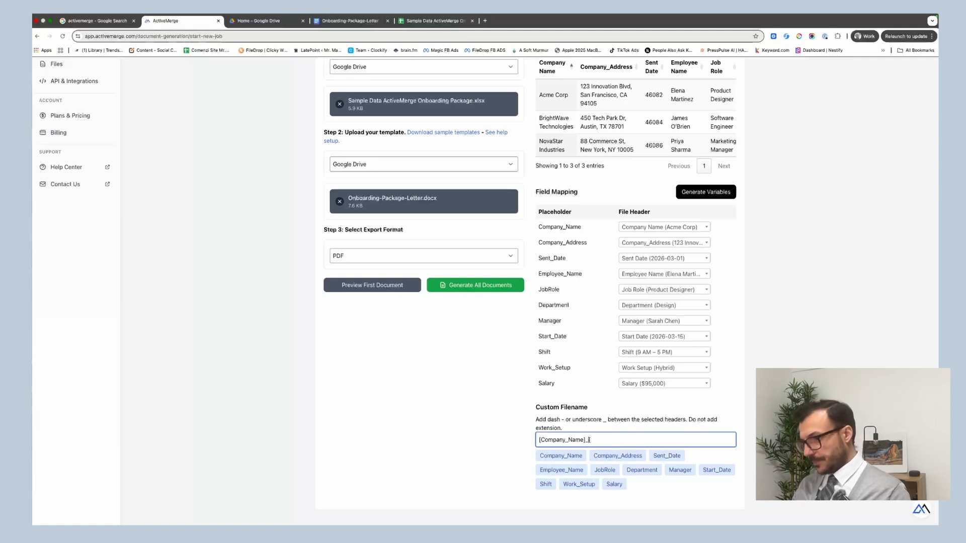
click(562, 470)
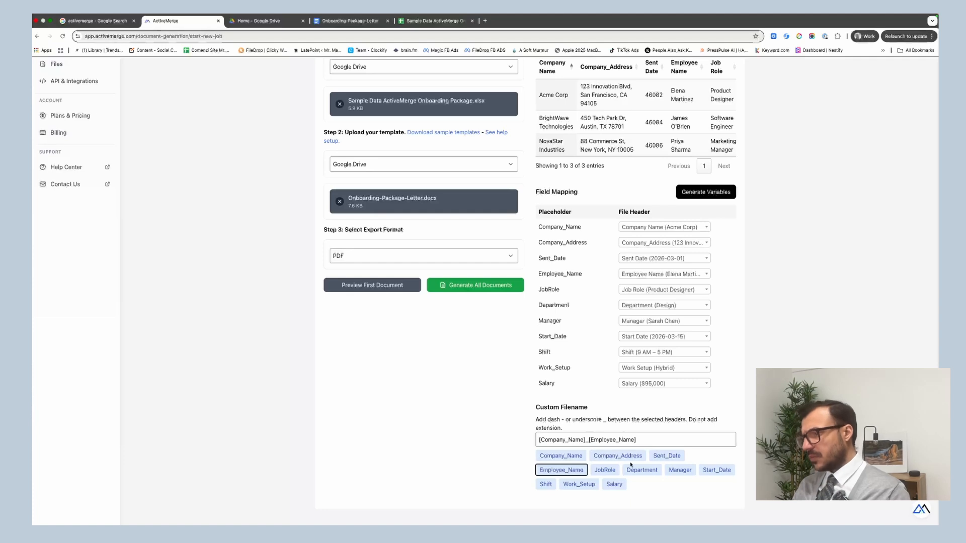
click(715, 472)
click(639, 441)
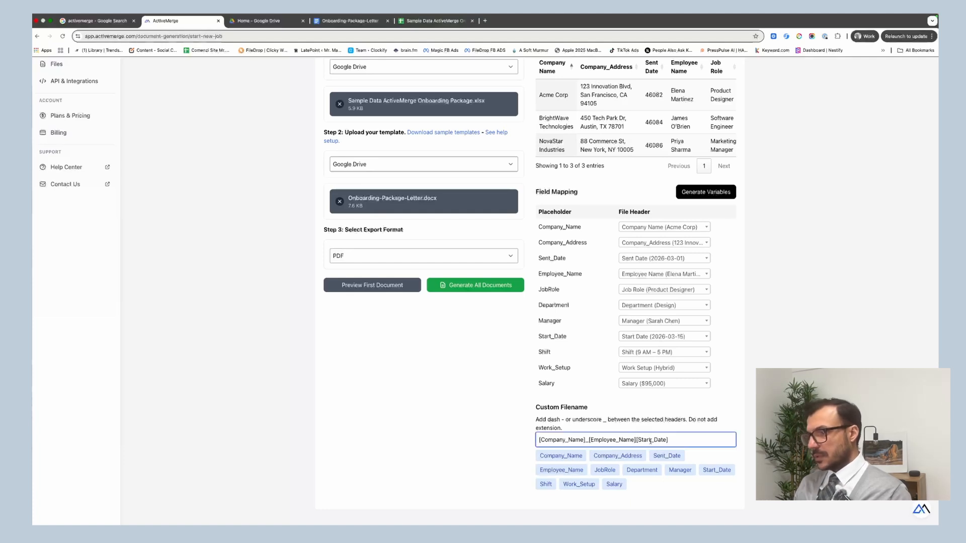
text(_)
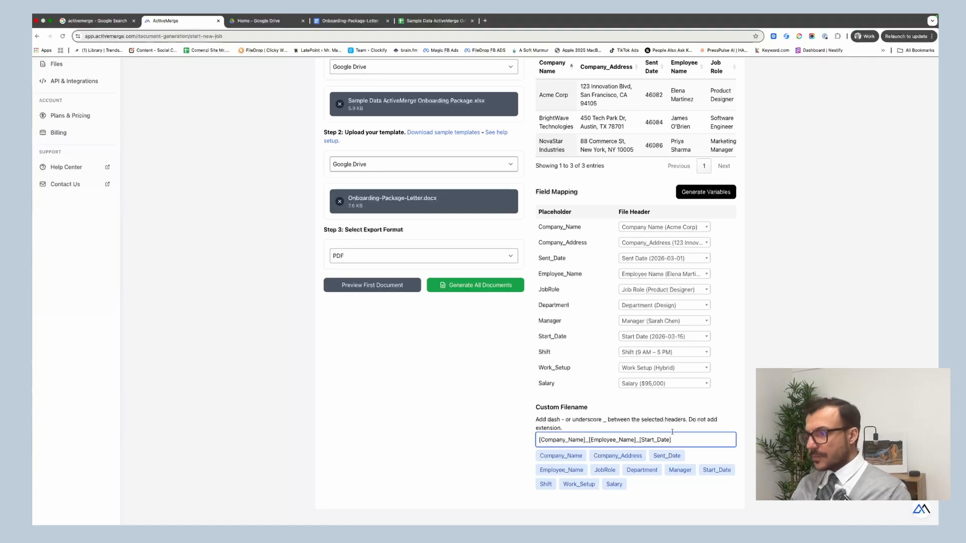
click(552, 379)
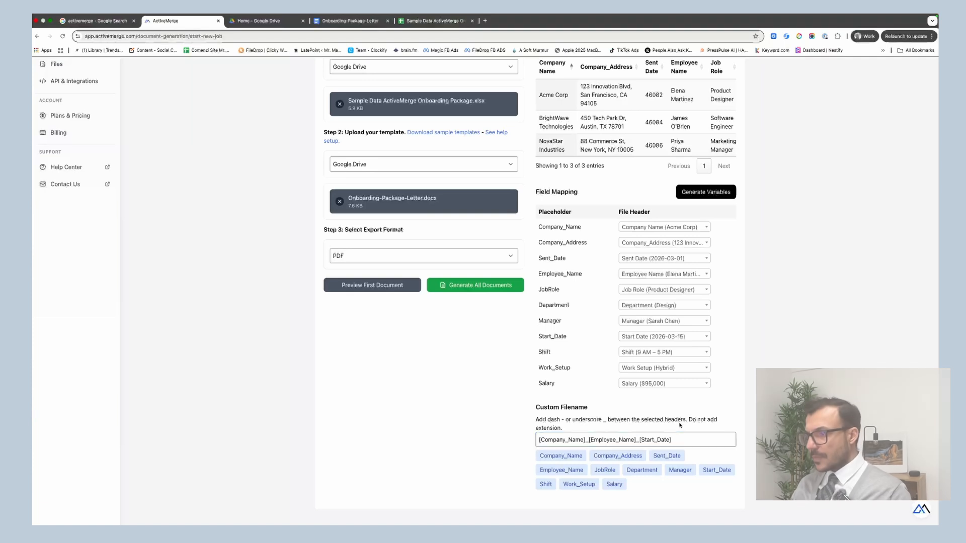
click(373, 291)
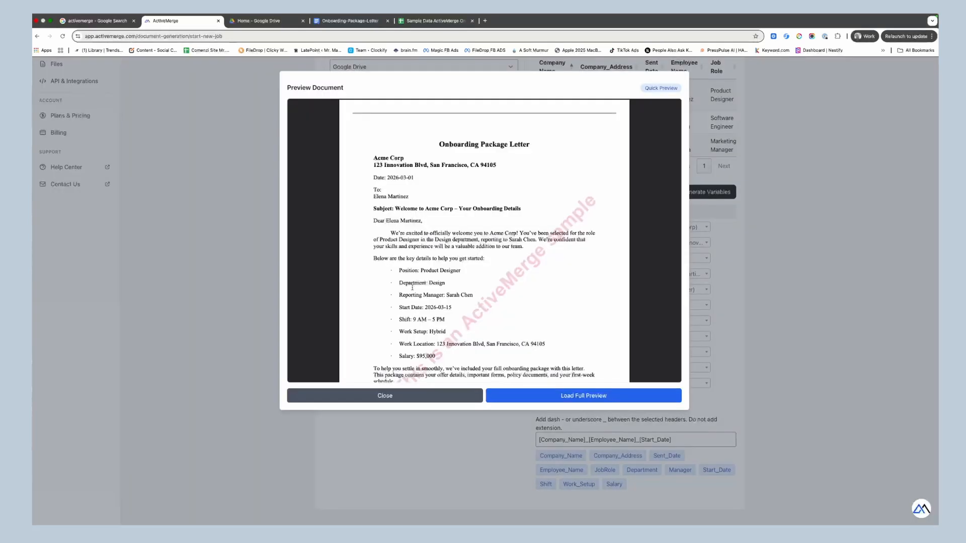
Close the first-letter preview, generate all the onboarding letters, and dismiss the Acme Corp preview.
scroll(412, 287, down, 5)
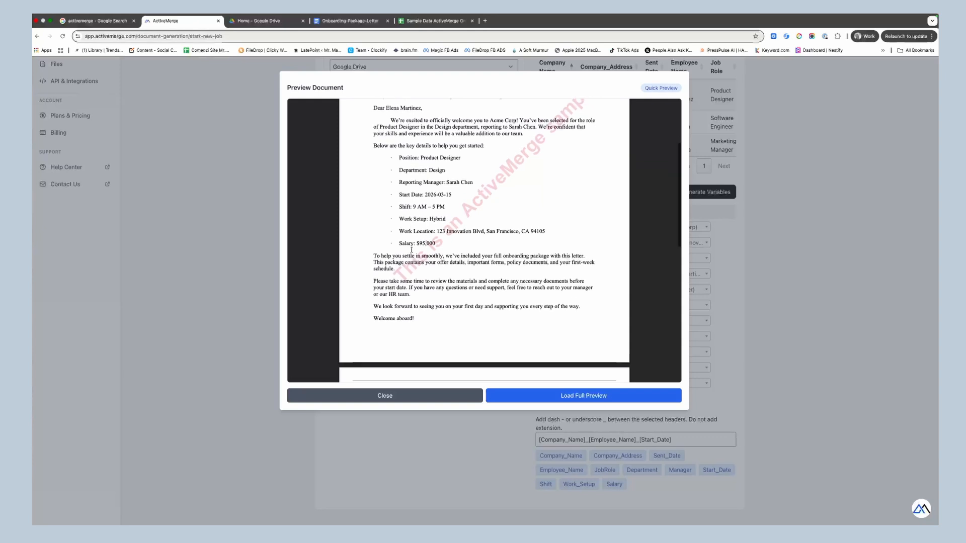
scroll(411, 246, down, 2)
scroll(411, 244, up, 5)
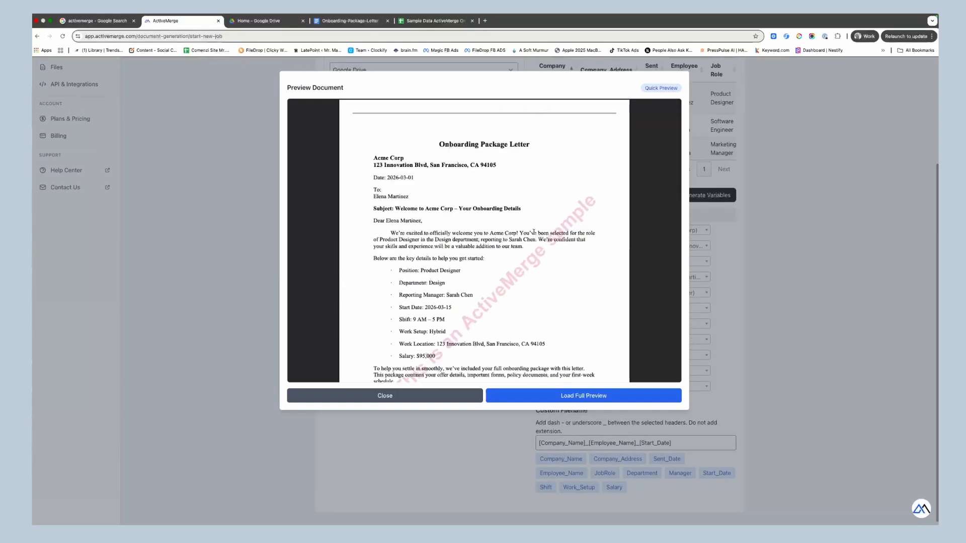
click(385, 395)
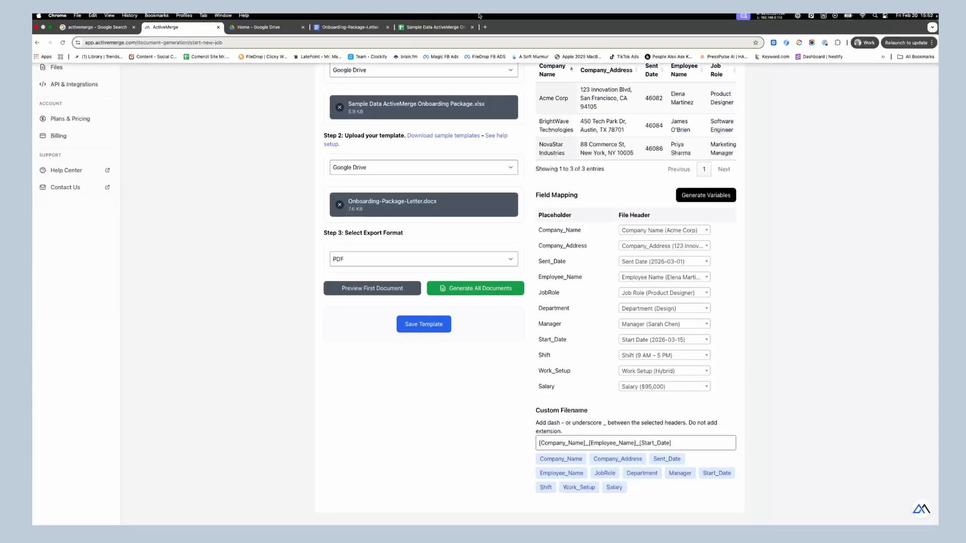
click(468, 294)
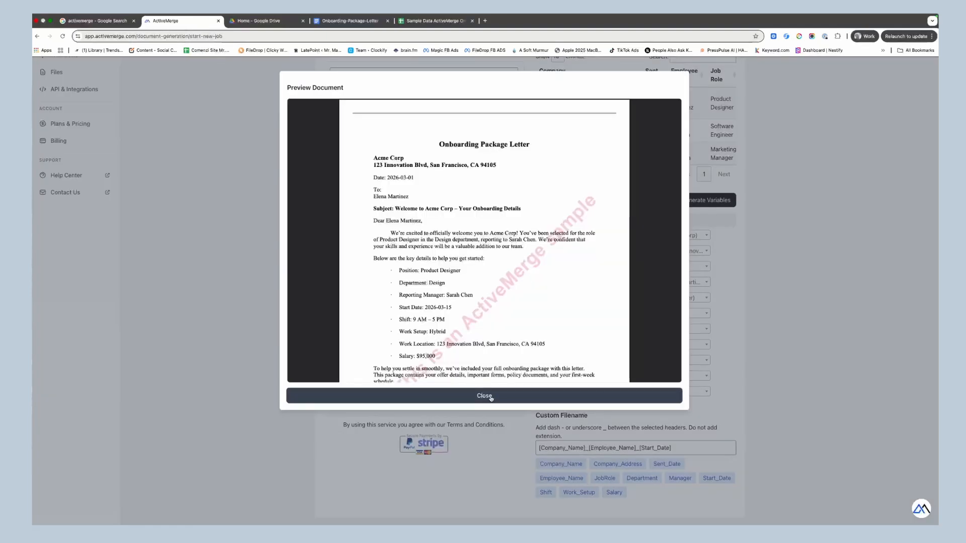
click(491, 397)
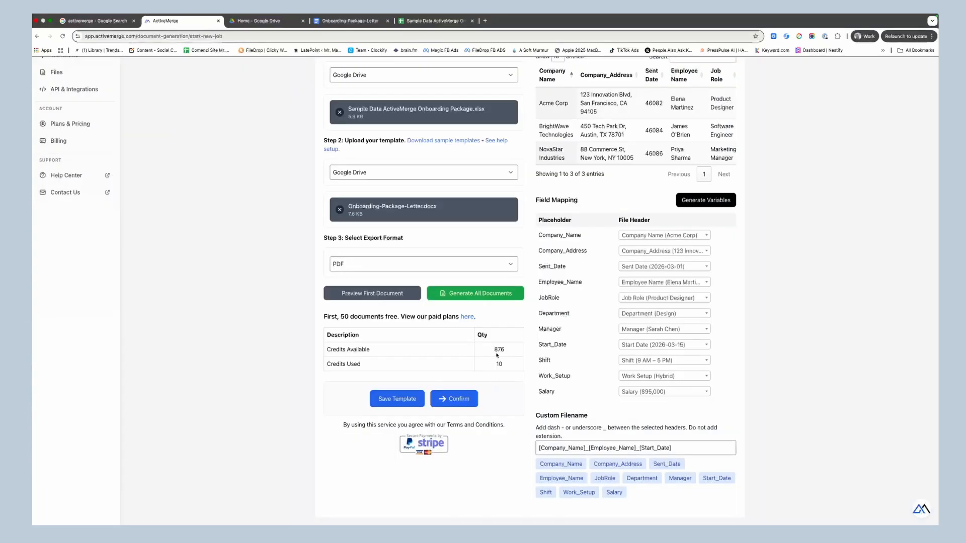
Confirm spending credits to launch the onboarding letter generation.
click(460, 404)
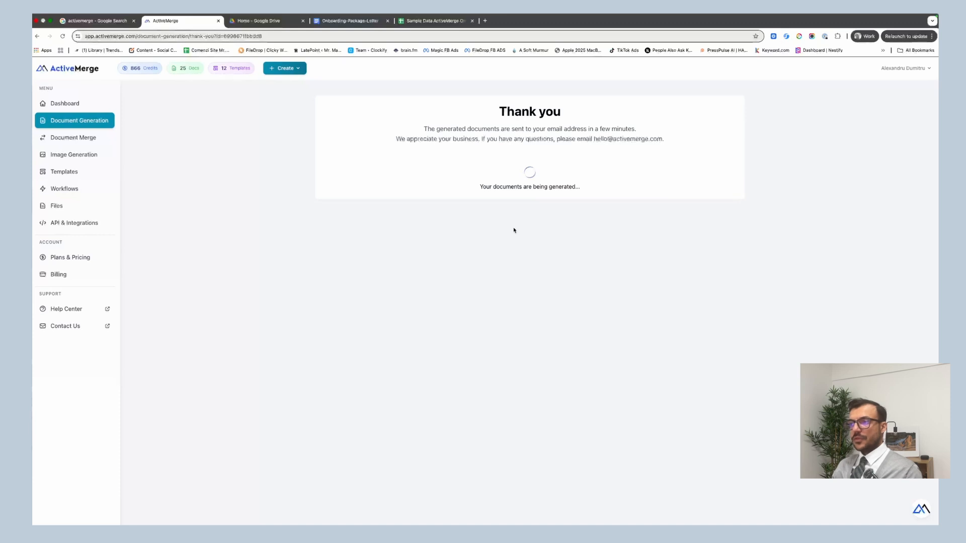
Check the job's status in the Document Generation list in a new tab, then close it.
right_click(91, 127)
click(91, 128)
key(ctrl+Tab)
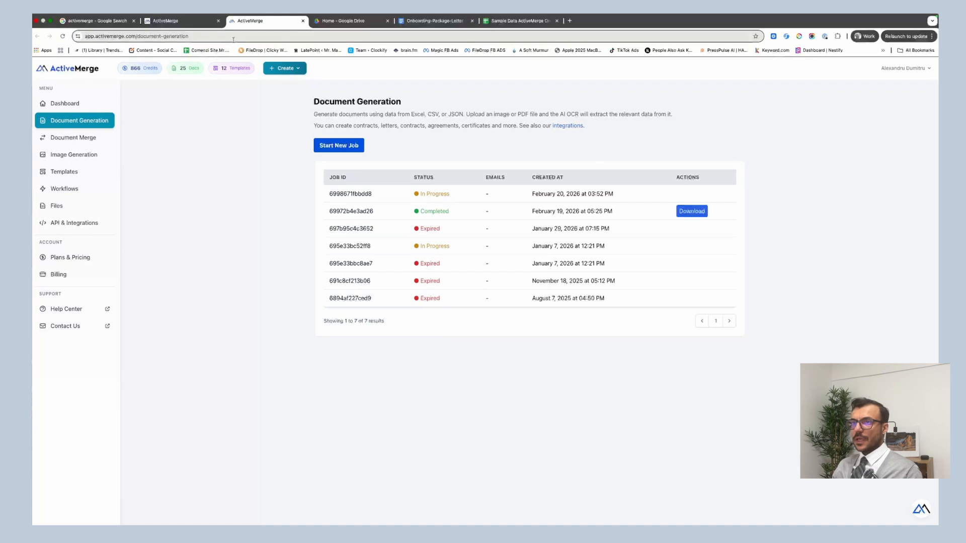
click(303, 21)
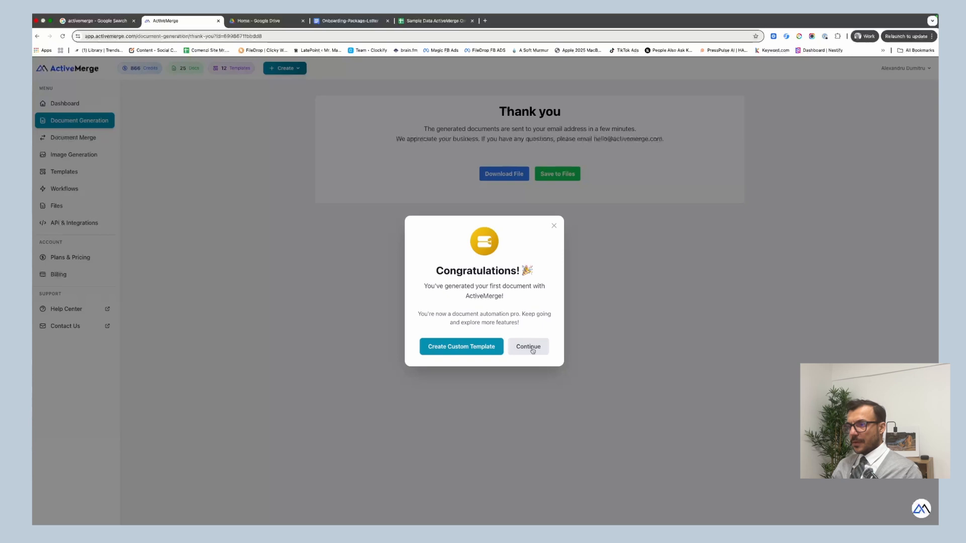
Download the generated documents to the Downloads folder and start saving them to Files.
click(528, 347)
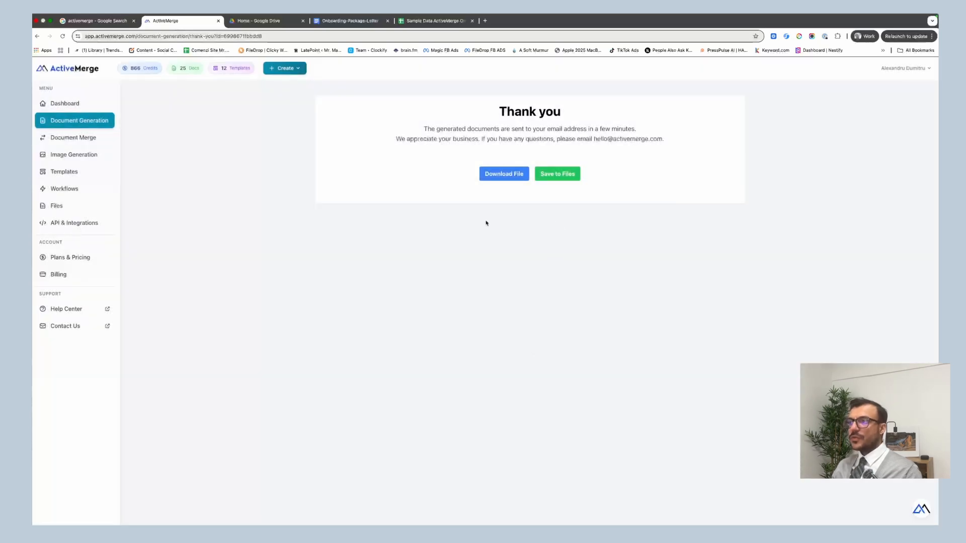
click(497, 176)
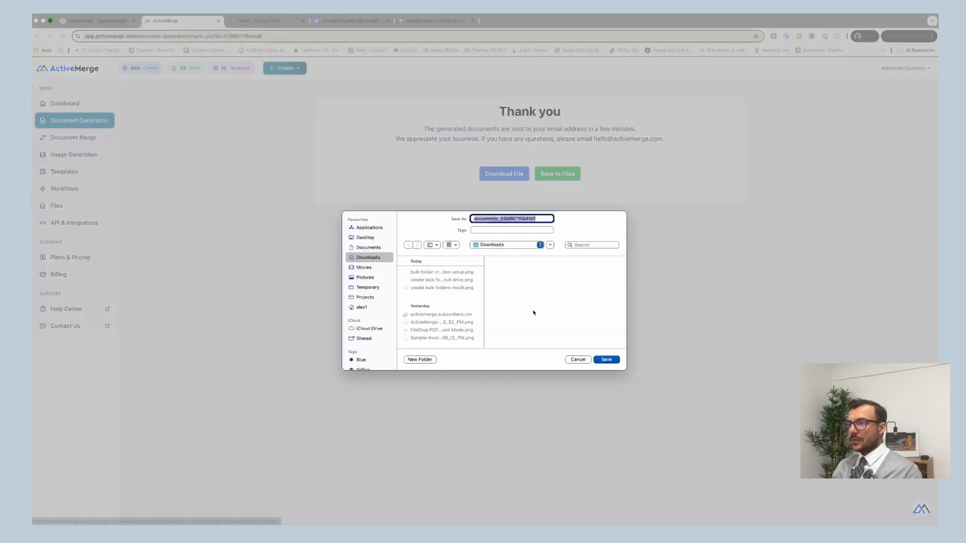
click(606, 360)
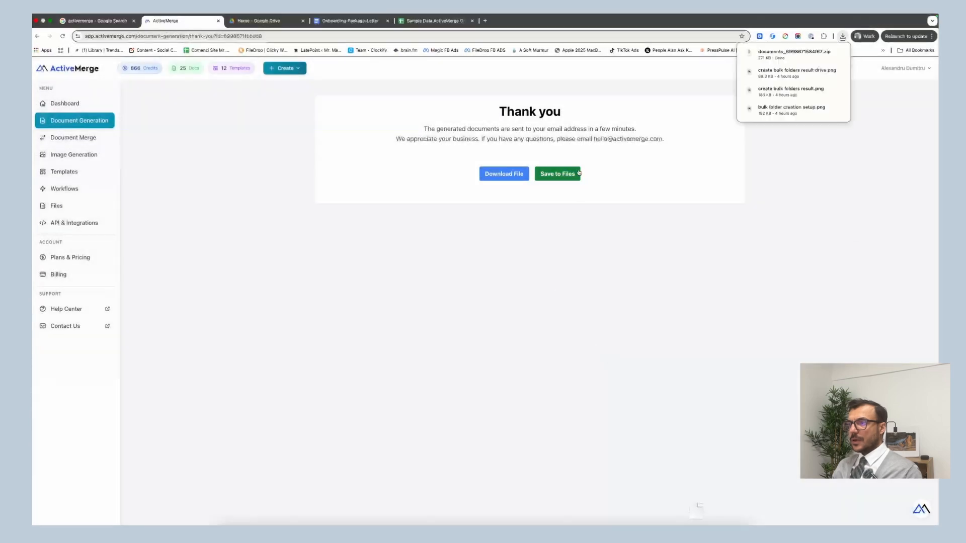
click(554, 176)
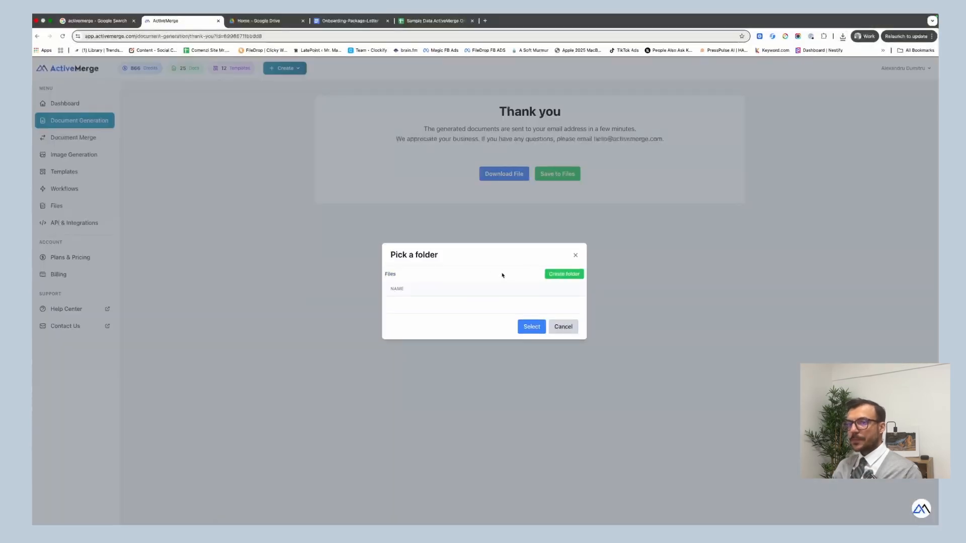
Create the Onboarding Friday folder in the picker and save the generated letters into it.
click(553, 275)
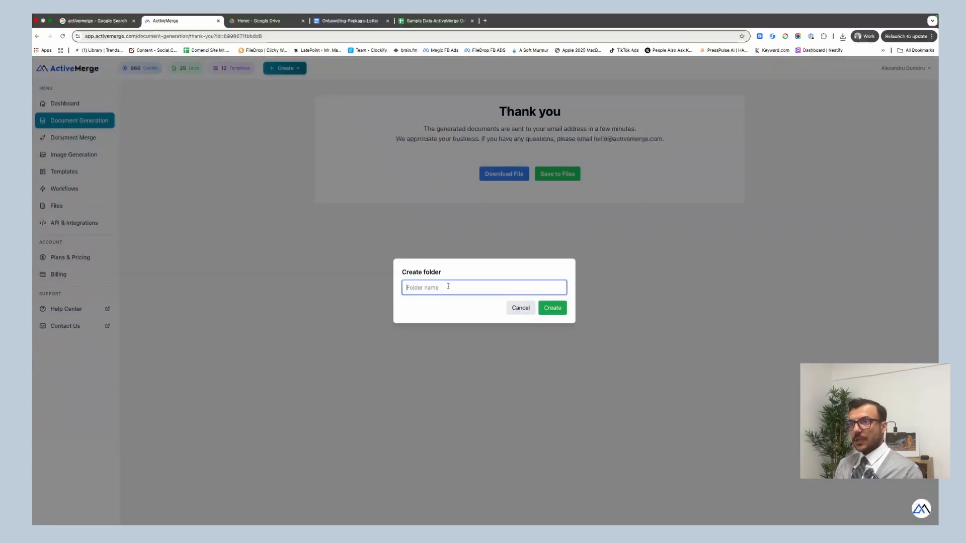
text(Onbo)
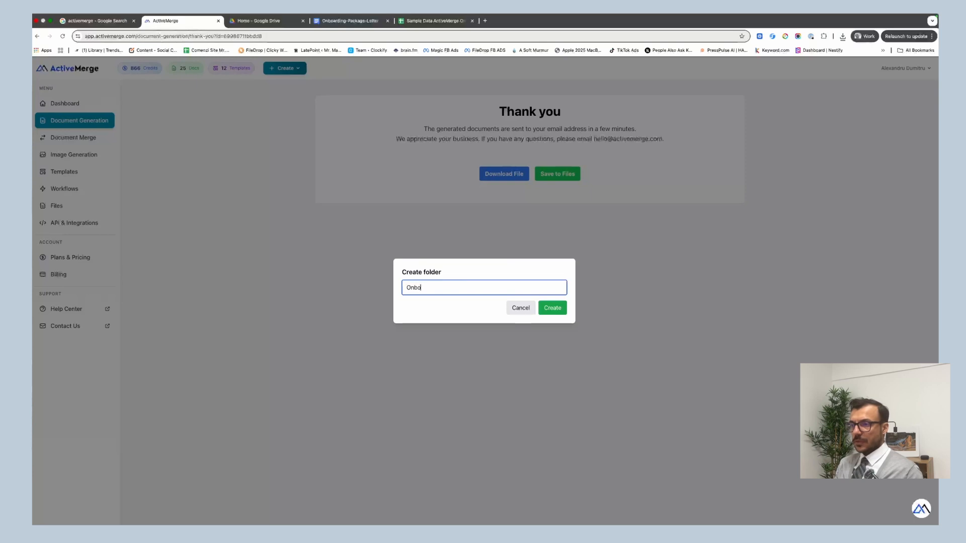
text(arding )
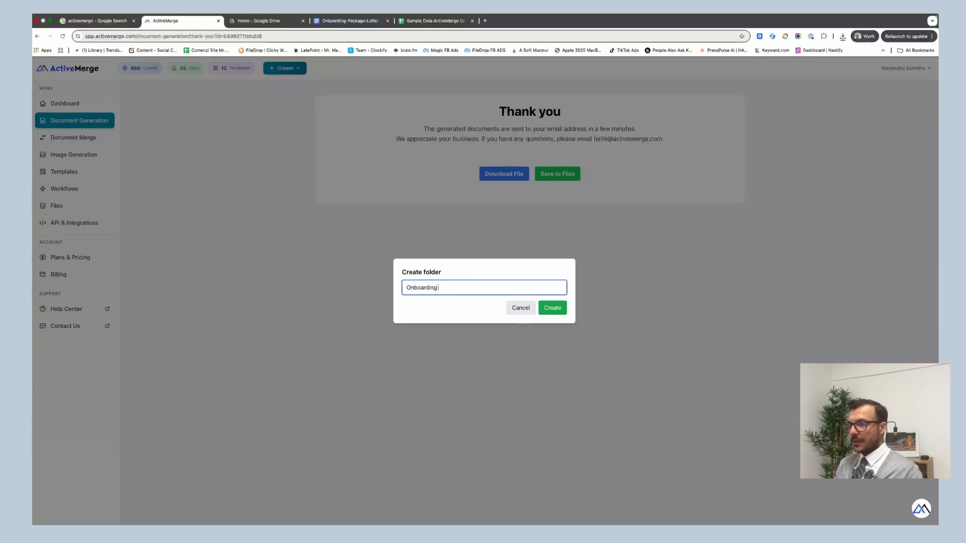
text(Fr)
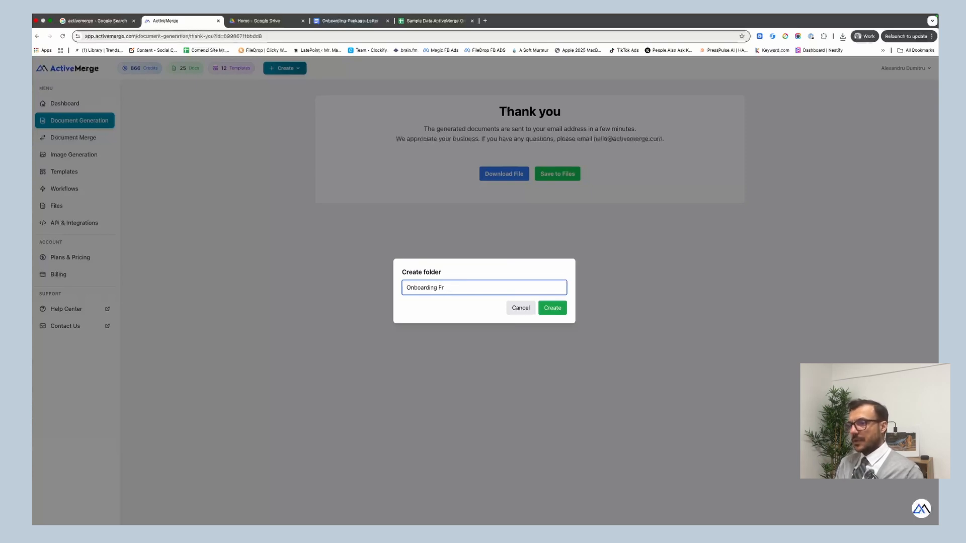
text(dayiday)
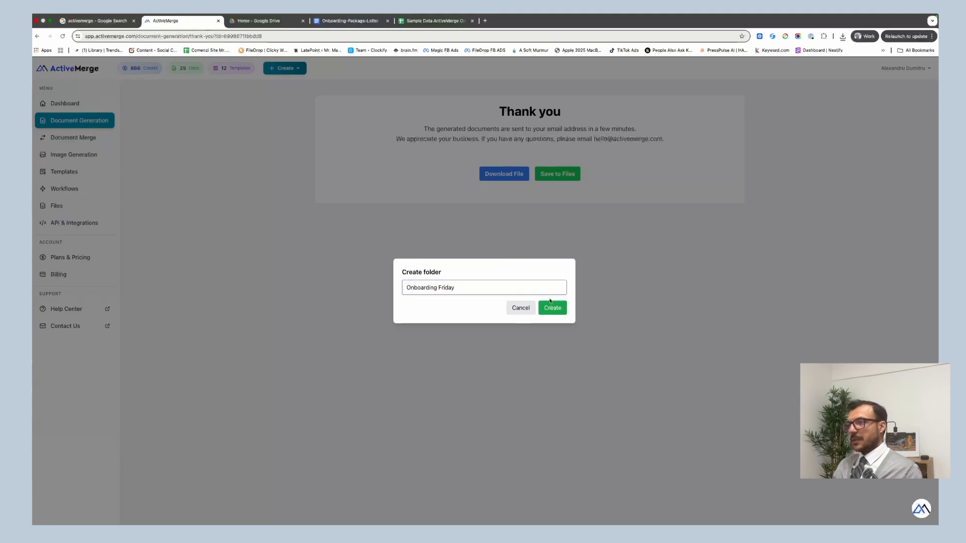
click(550, 308)
click(448, 305)
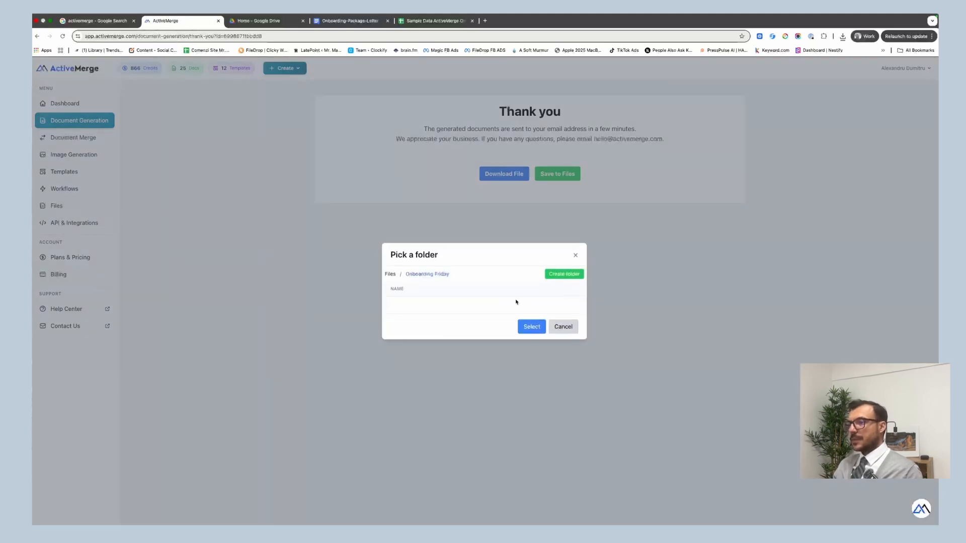
click(532, 328)
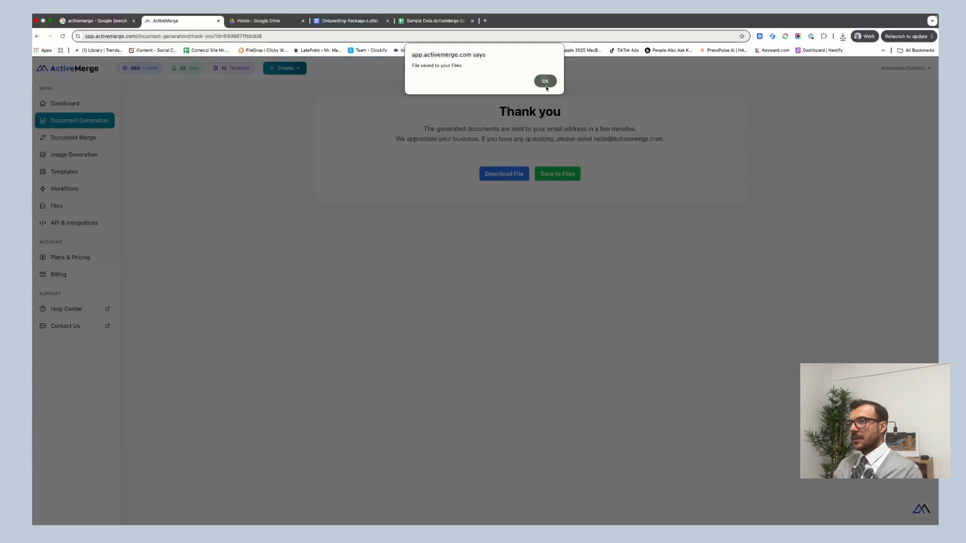
click(546, 84)
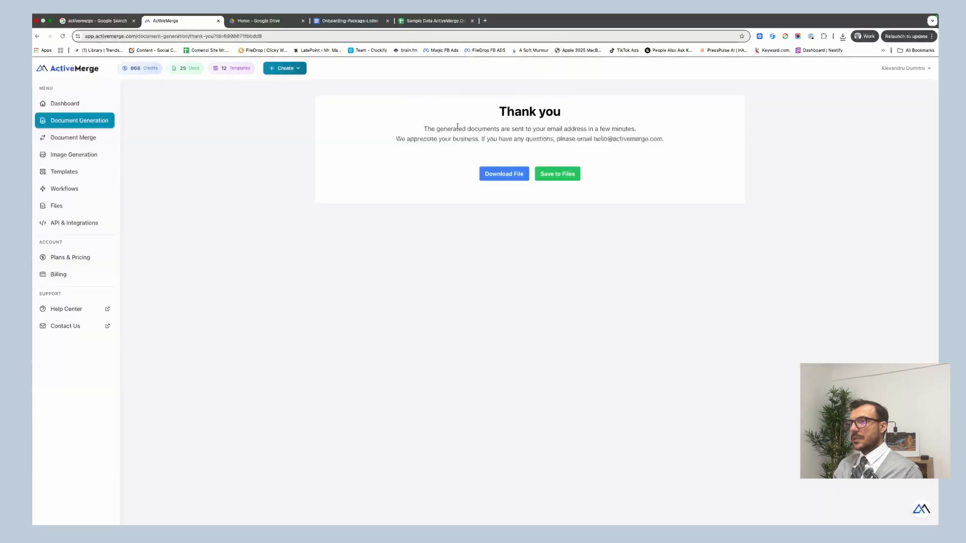
Open Files > Onboarding Friday, then download the Acme Corp letter PDF and view it.
click(75, 205)
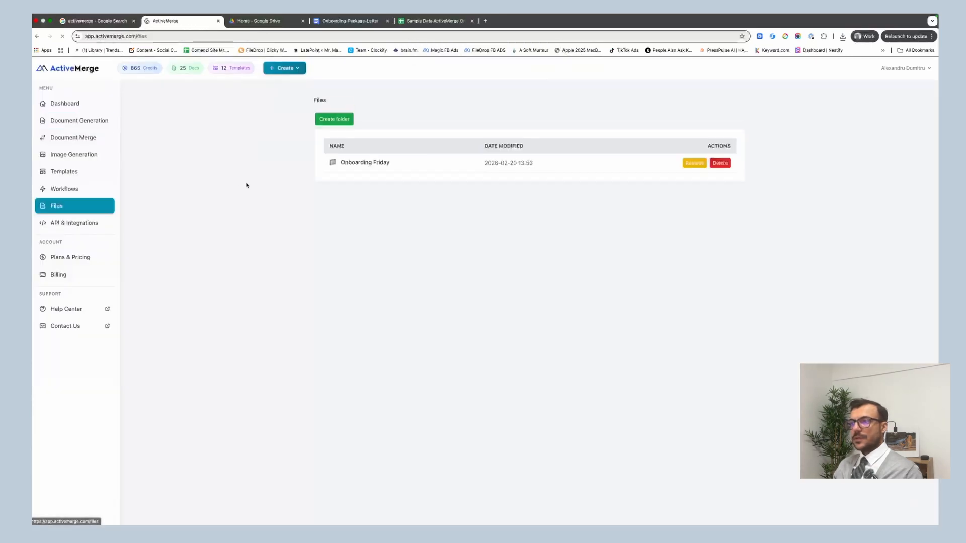
double_click(348, 162)
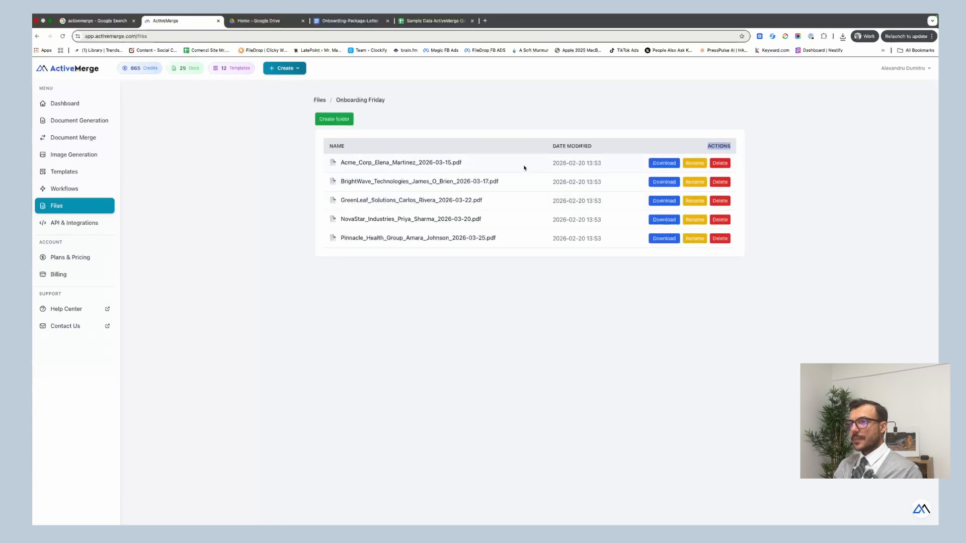
click(664, 163)
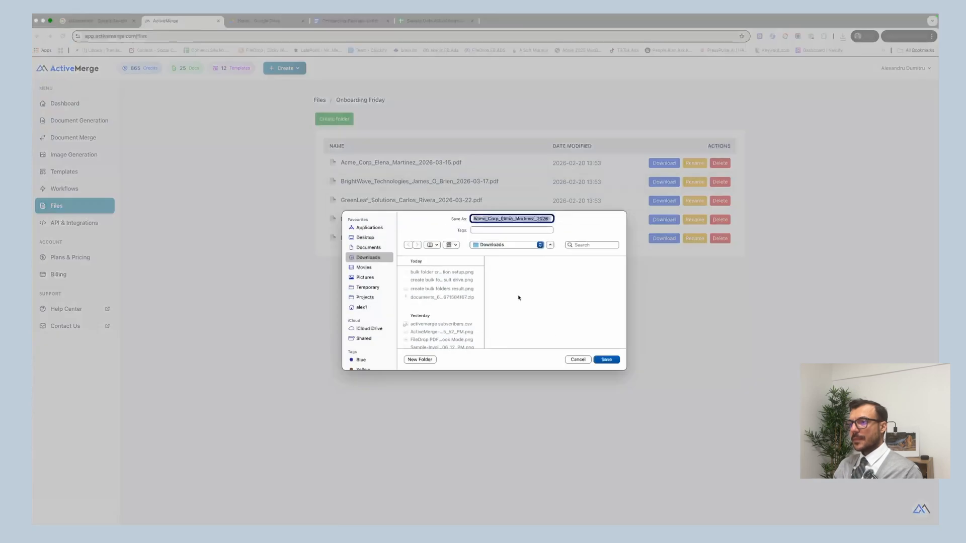
click(611, 361)
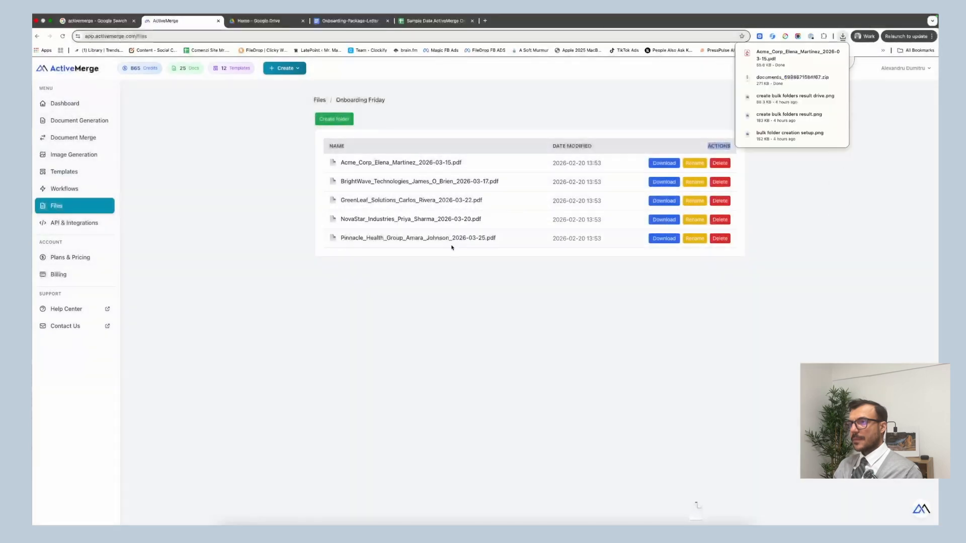
click(784, 64)
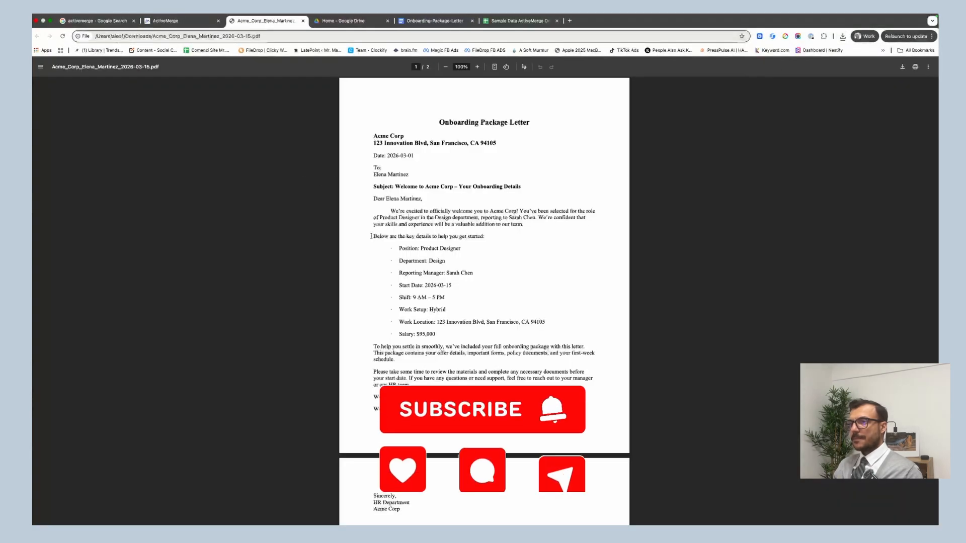
scroll(382, 270, down, 6)
scroll(382, 270, up, 5)
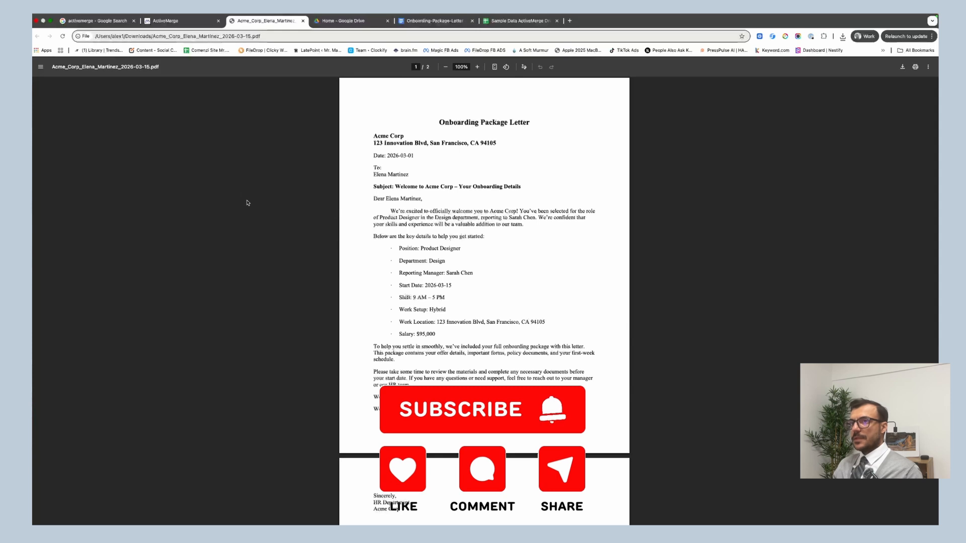
click(181, 20)
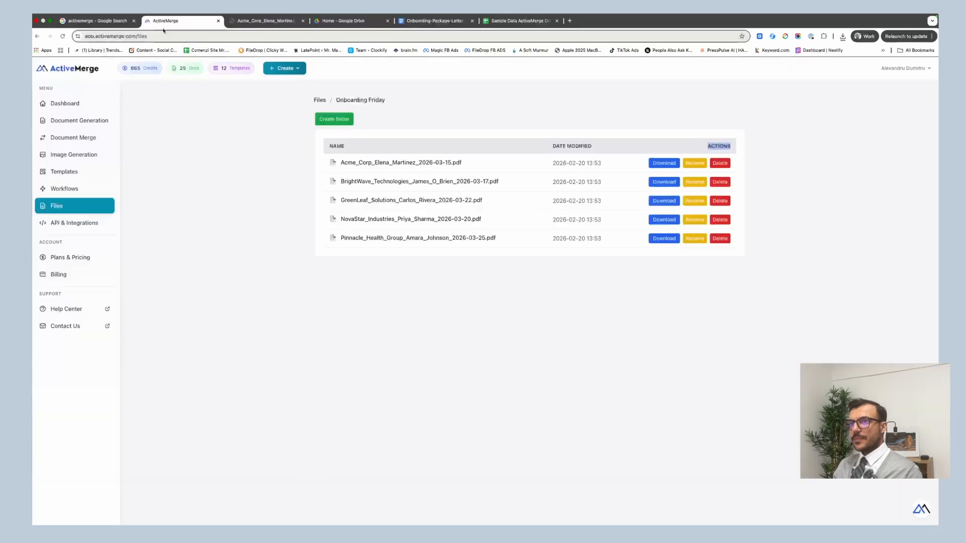